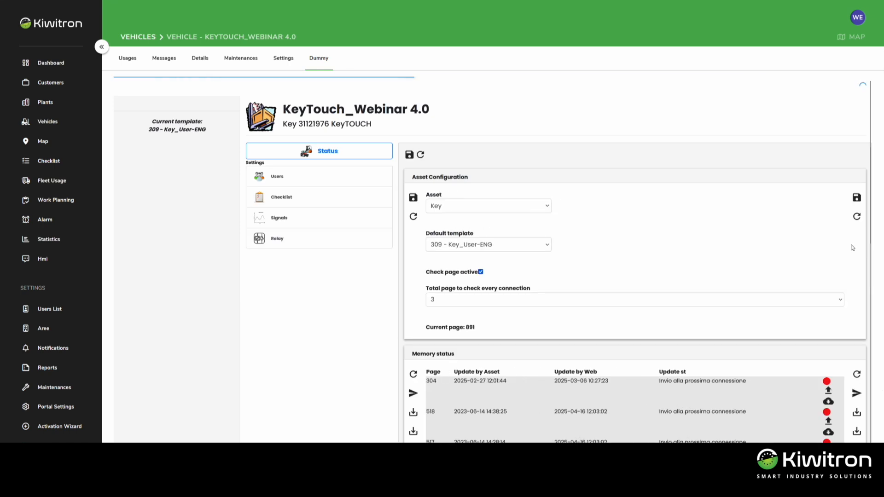
In the vehicle's checklist settings, set activation times 1 to 4 to 08:00:00, 14:00:00, 15:00:00 and 17:00:00
{"action": "left_click", "coordinate": [298, 202]}
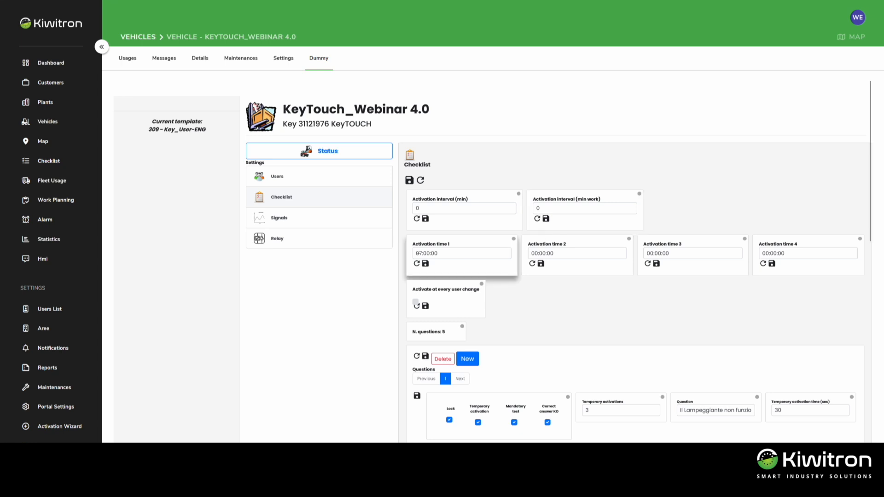
{"action": "double_click", "coordinate": [417, 253]}
{"action": "type", "text": "08"}
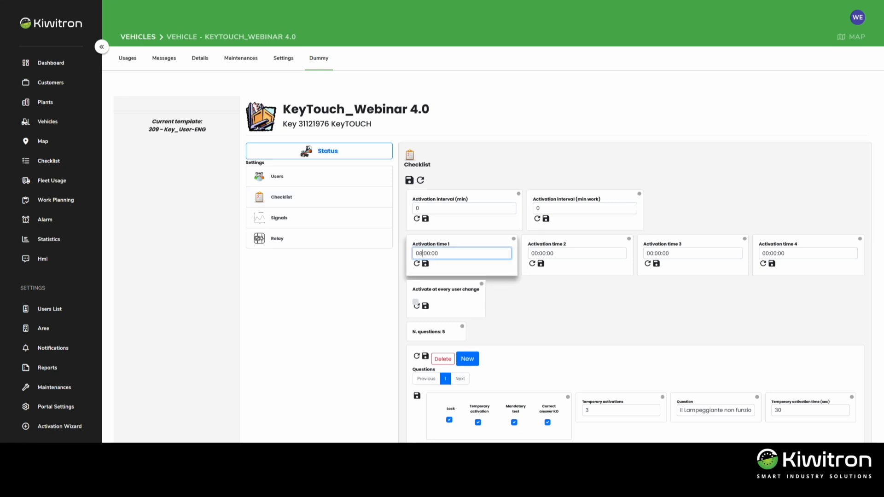
{"action": "double_click", "coordinate": [535, 253]}
{"action": "type", "text": "14"}
{"action": "double_click", "coordinate": [650, 253]}
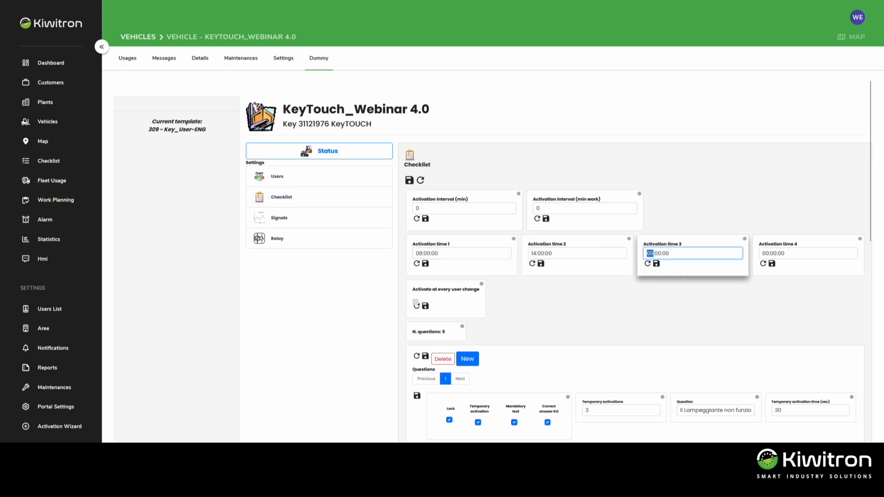
{"action": "type", "text": "15"}
{"action": "double_click", "coordinate": [765, 253]}
{"action": "type", "text": "17"}
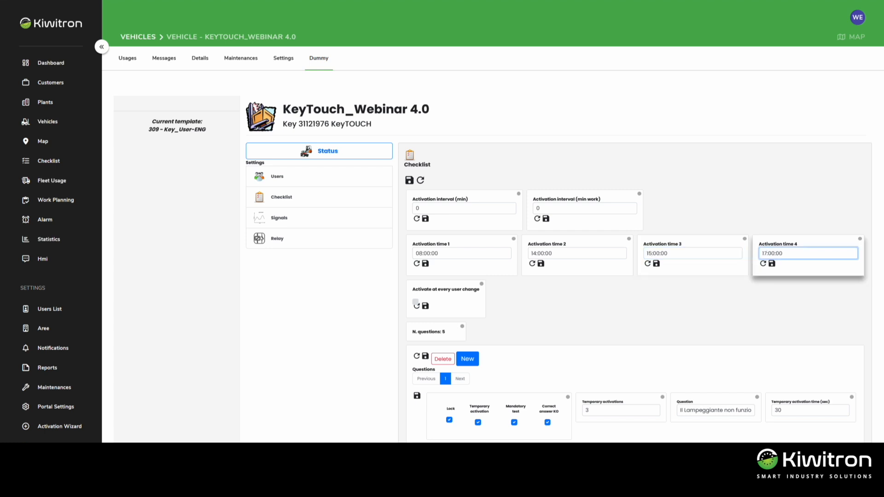
{"action": "left_click", "coordinate": [845, 268]}
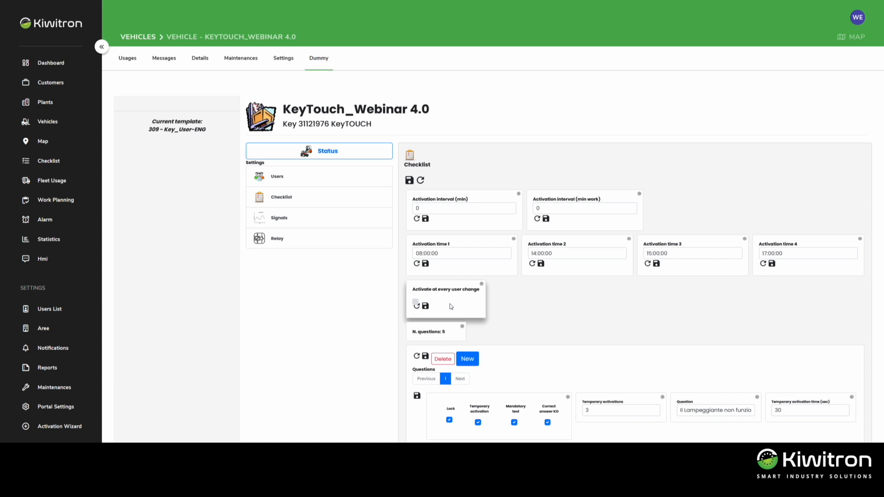
Add a new checklist question with the text "Are the brakes working properly?"
{"action": "scroll", "coordinate": [451, 306], "scroll_direction": "down", "scroll_amount": 5}
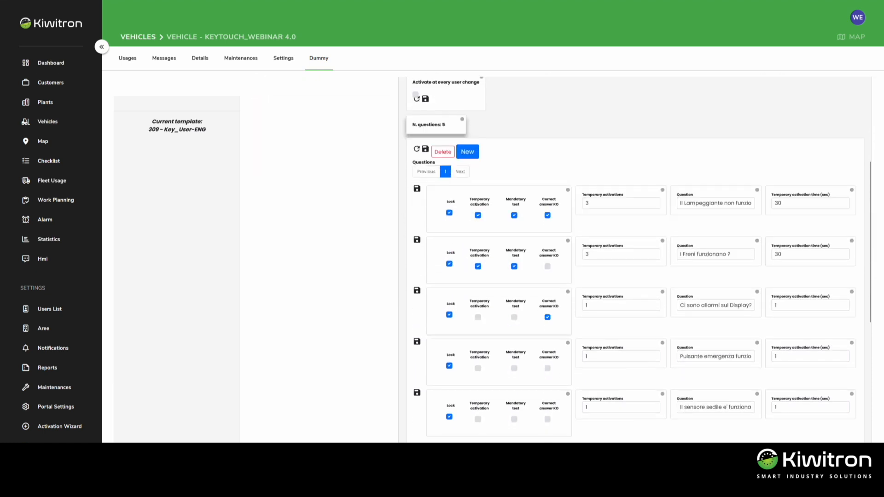
{"action": "left_click", "coordinate": [467, 152]}
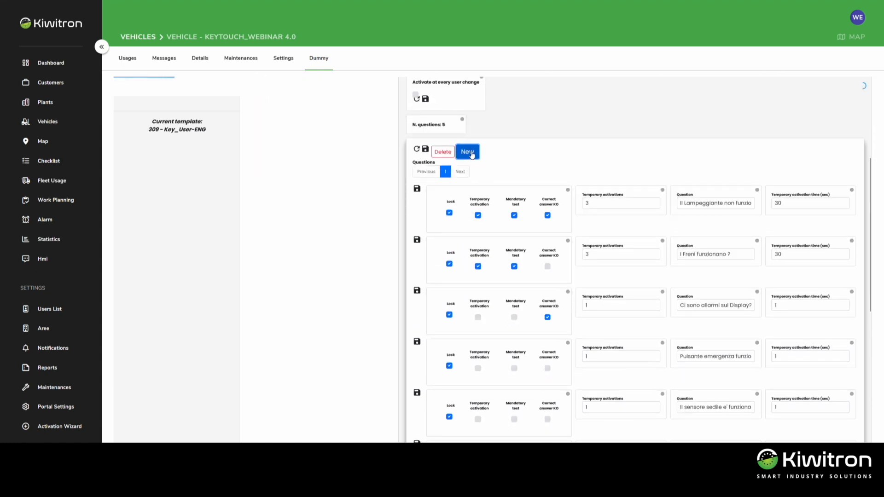
{"action": "scroll", "coordinate": [542, 184], "scroll_direction": "down", "scroll_amount": 6}
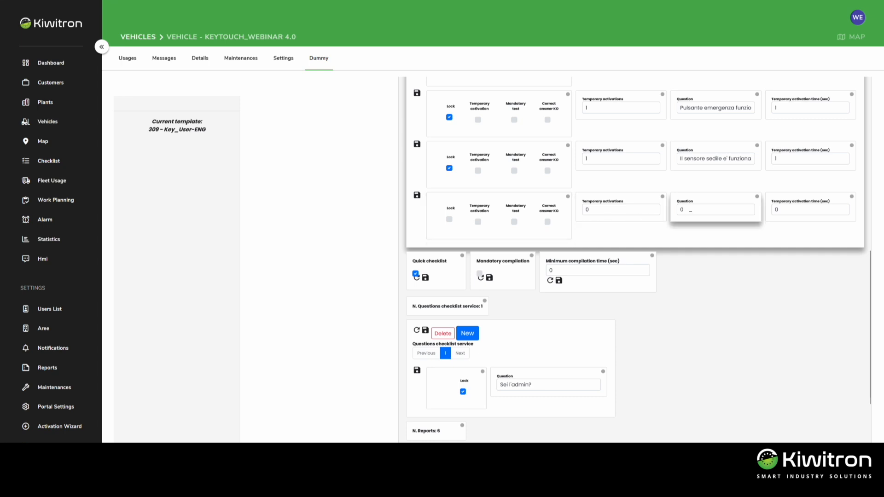
{"action": "left_click", "coordinate": [690, 210]}
{"action": "key", "text": "BackSpace"}
{"action": "type", "text": "Are the brake"}
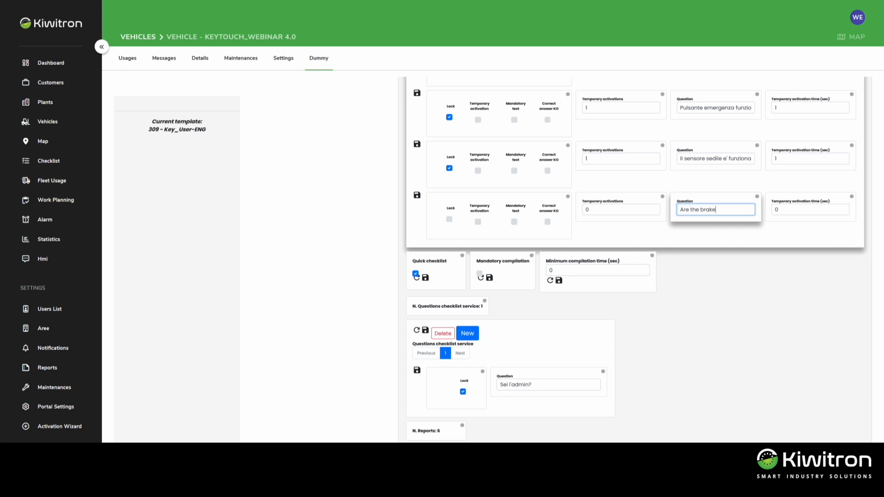
{"action": "type", "text": "s working properly?"}
Enable temporary activation for the new brakes question, with an activation time of 20 seconds and 3 temporary activations
{"action": "left_click", "coordinate": [479, 222]}
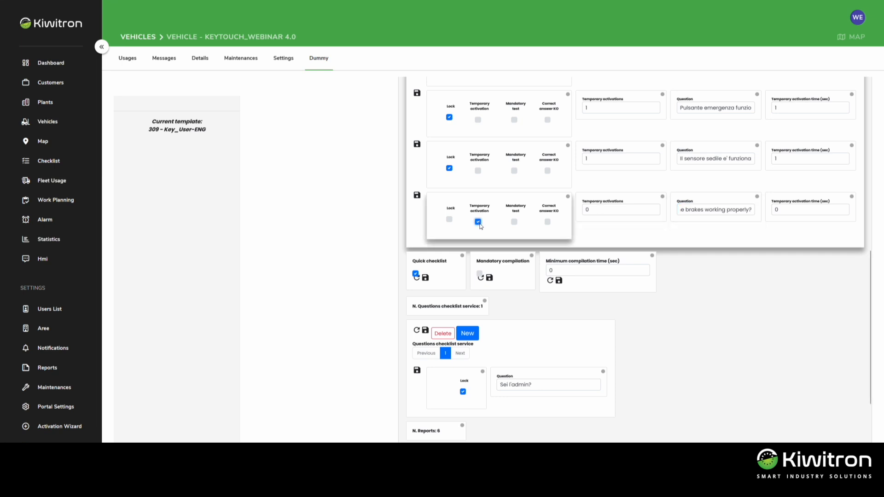
{"action": "double_click", "coordinate": [777, 209]}
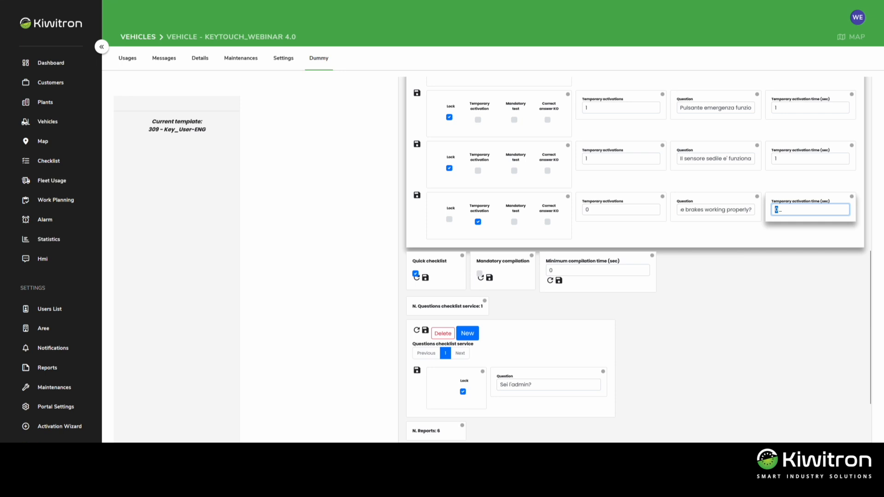
{"action": "type", "text": "20"}
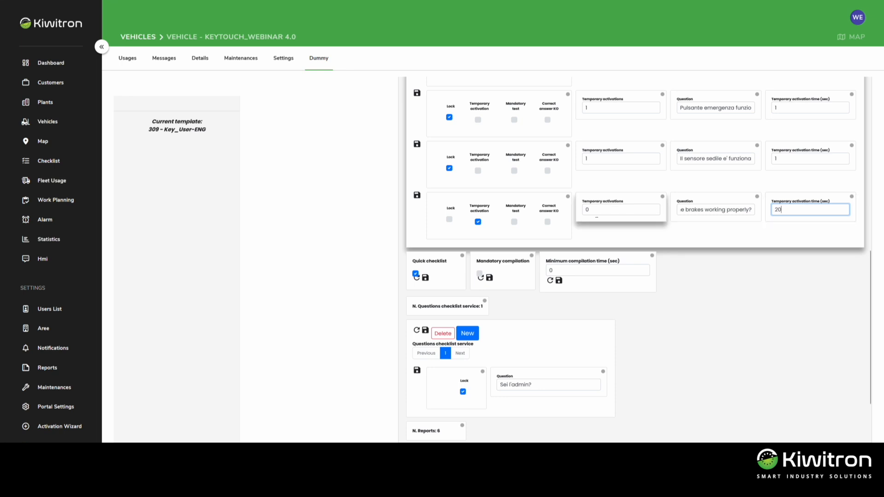
{"action": "left_click", "coordinate": [587, 210]}
{"action": "double_click", "coordinate": [586, 209]}
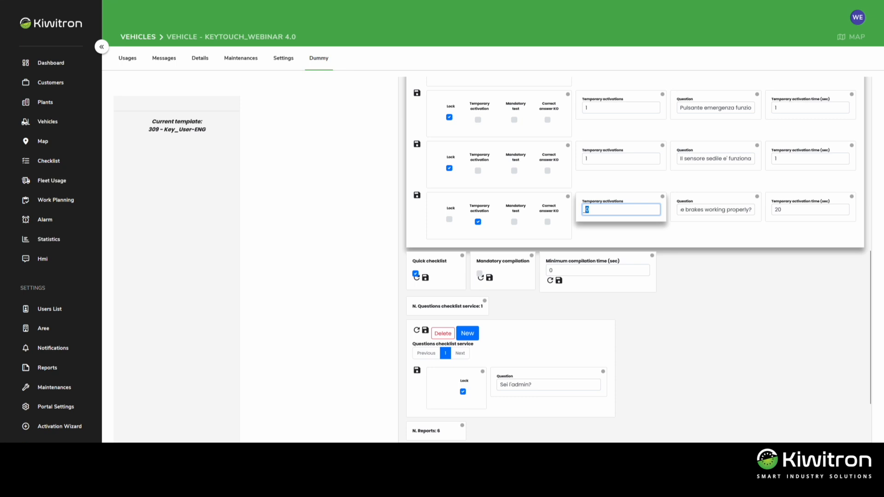
{"action": "type", "text": "3"}
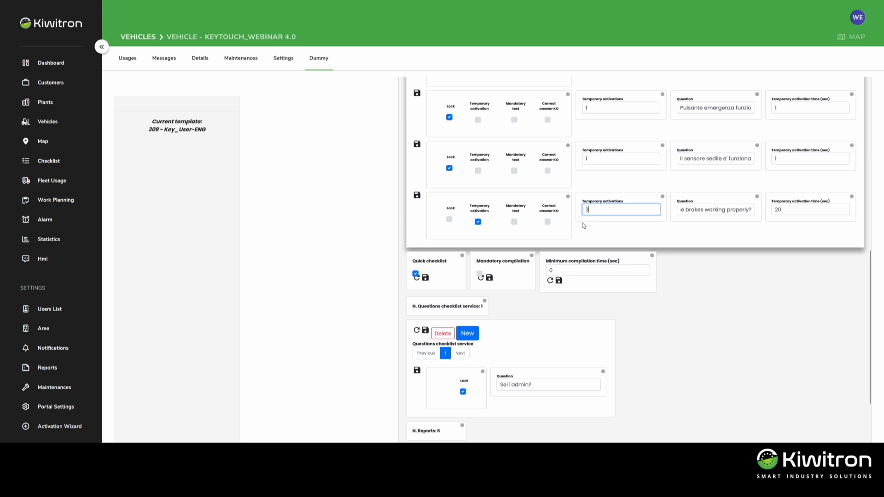
Enable the Mandatory test and Lock options for the new brakes question
{"action": "left_click", "coordinate": [514, 222]}
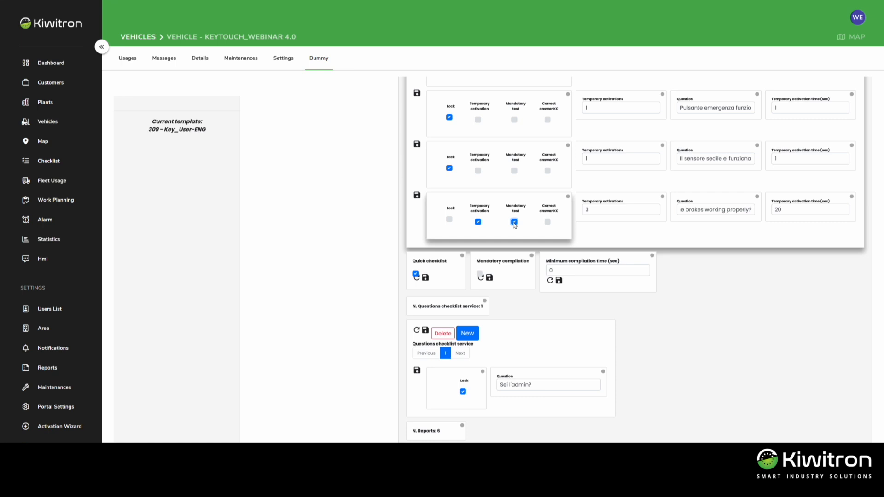
{"action": "left_click", "coordinate": [449, 220]}
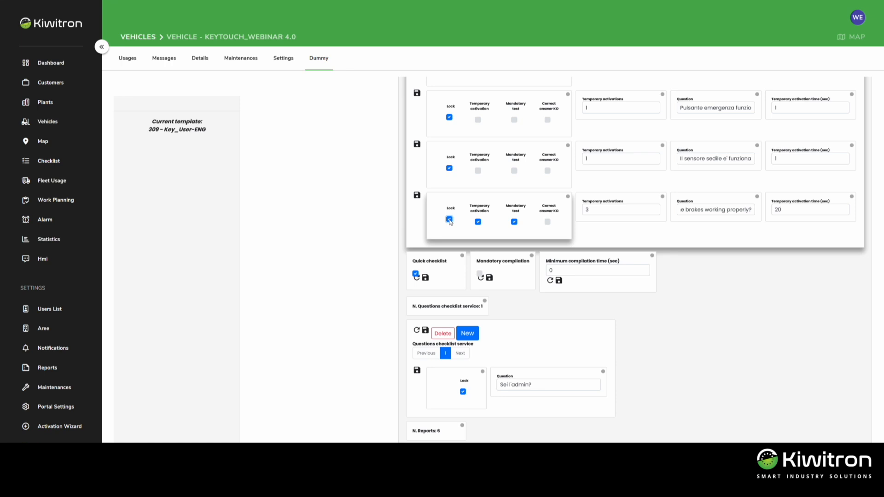
{"action": "left_click", "coordinate": [432, 274]}
{"action": "left_click", "coordinate": [416, 273]}
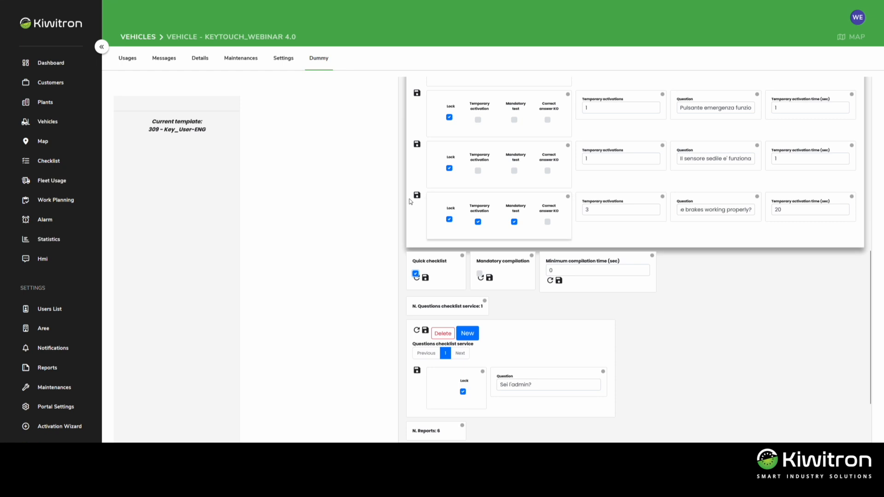
Save the whole checklist configuration and acknowledge the save message
{"action": "scroll", "coordinate": [411, 201], "scroll_direction": "up", "scroll_amount": 10}
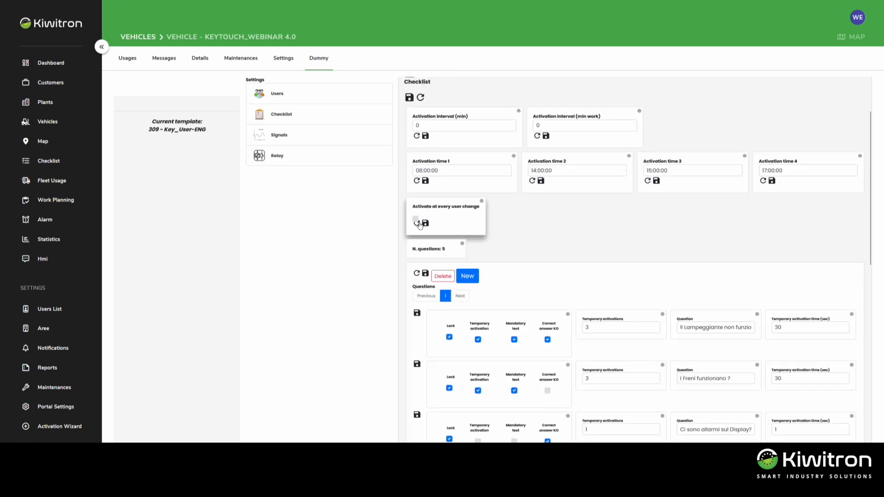
{"action": "scroll", "coordinate": [410, 101], "scroll_direction": "up", "scroll_amount": 3}
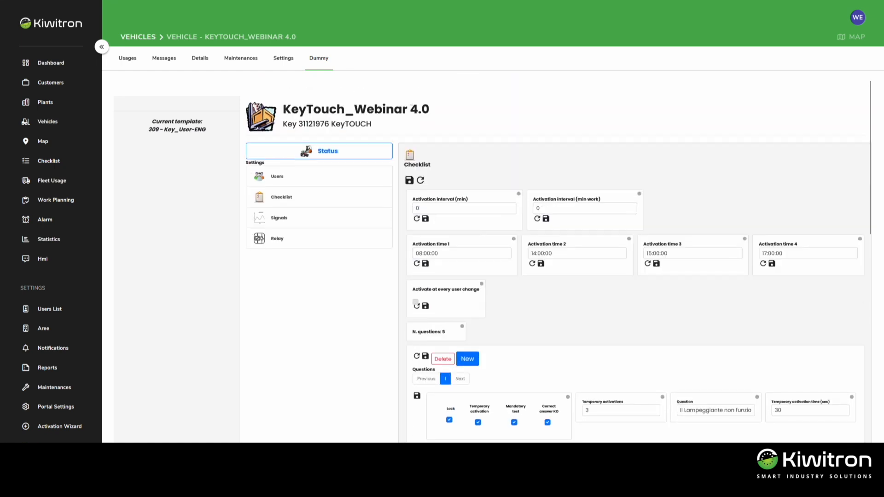
{"action": "left_click", "coordinate": [410, 181]}
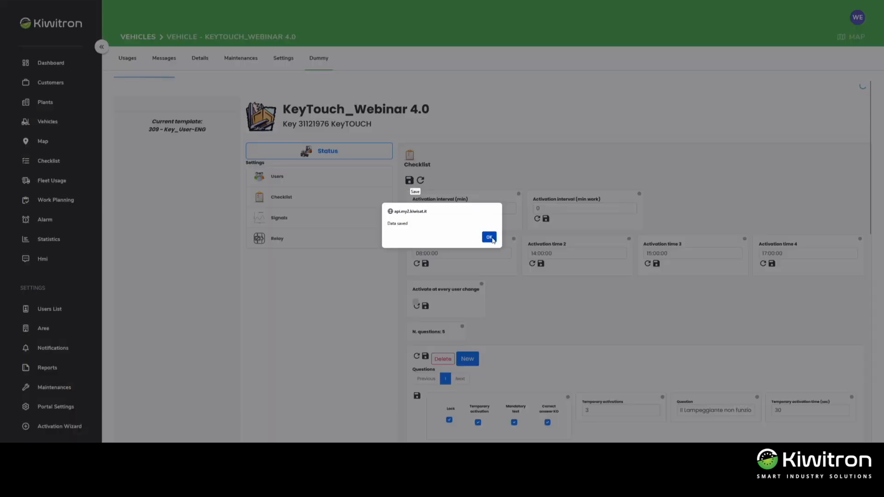
{"action": "left_click", "coordinate": [488, 237]}
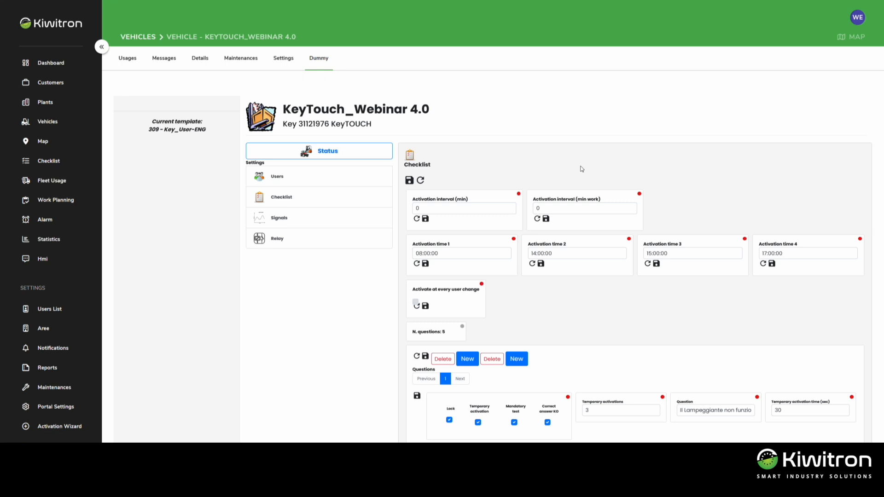
Open the vehicle's status page and select Checklist as the data to import or export
{"action": "left_click", "coordinate": [336, 152]}
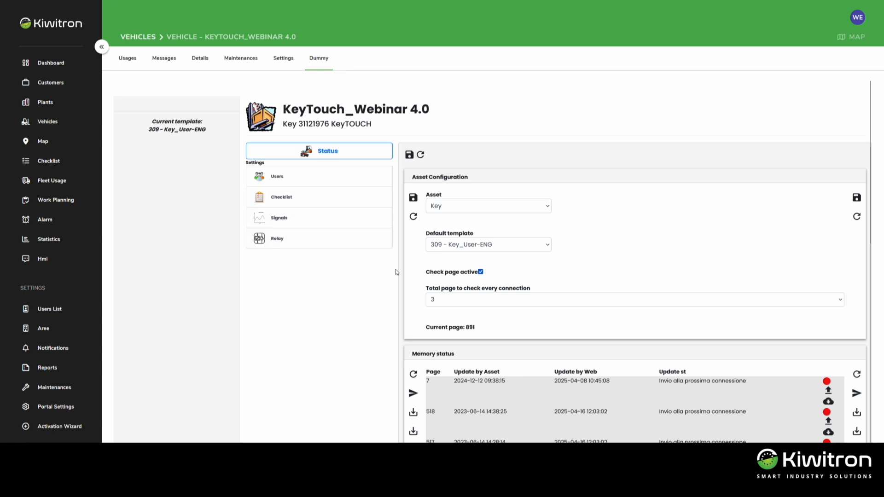
{"action": "scroll", "coordinate": [397, 272], "scroll_direction": "down", "scroll_amount": 15}
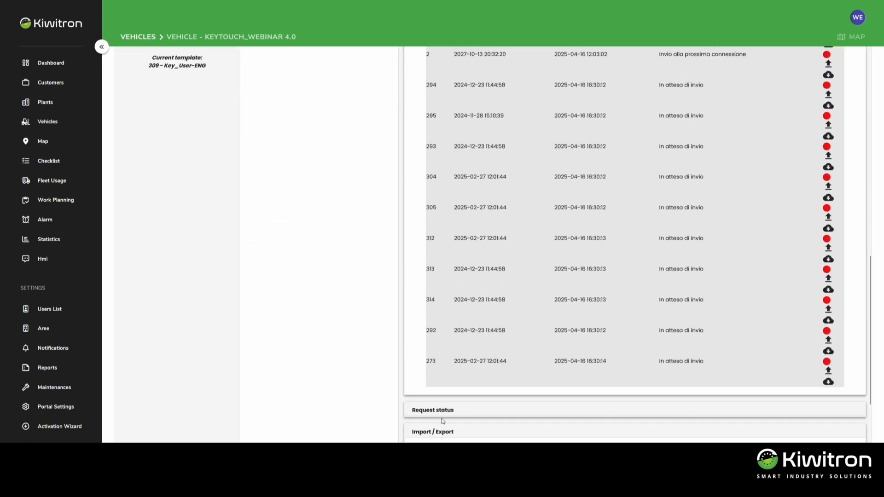
{"action": "left_click", "coordinate": [441, 424]}
{"action": "left_click", "coordinate": [435, 357]}
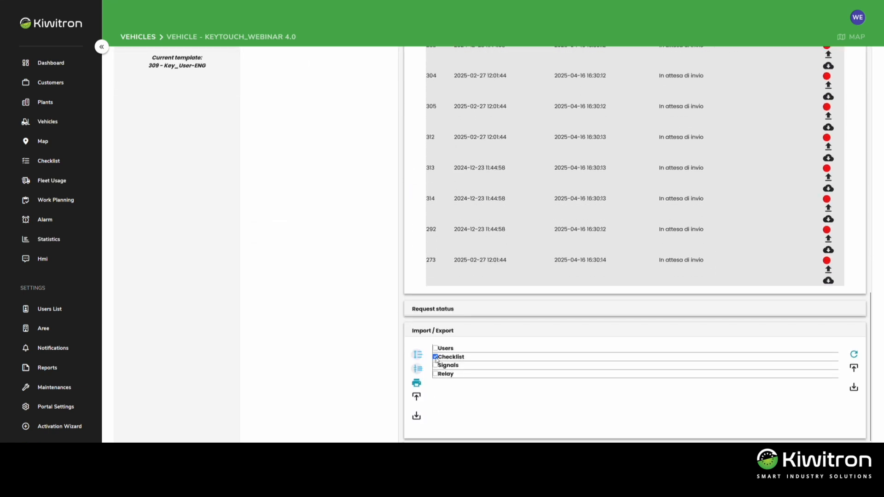